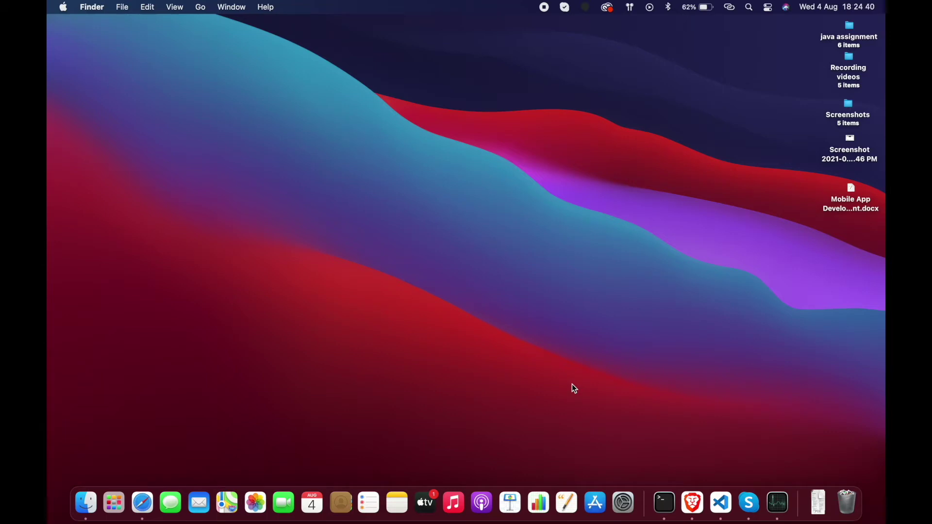
# Step: Launch Activity Monitor through Spotlight by searching 'acti'
pyautogui.press('super+space')
pyautogui.write('acti')
pyautogui.press('Return')
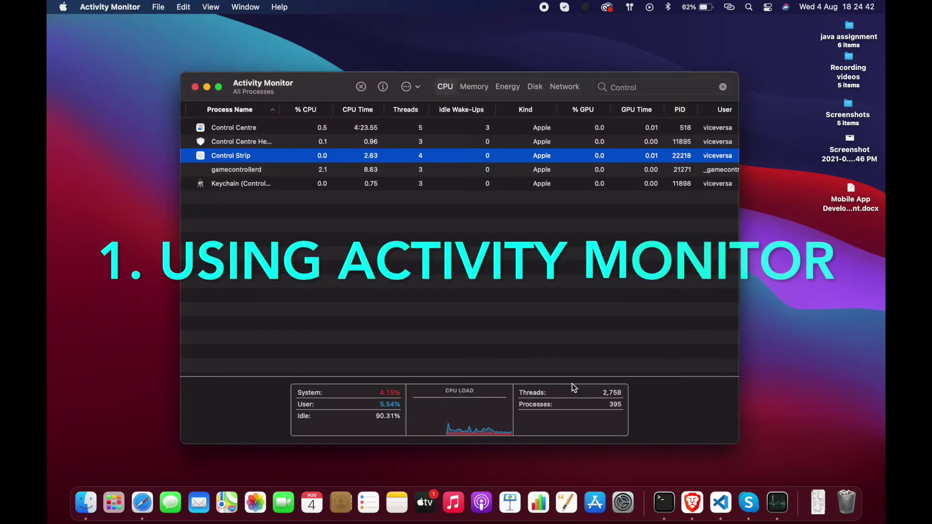
# Step: Filter processes by 'Control' and select Control Strip without quitting it, then clear the filter
pyautogui.doubleClick(642, 89)
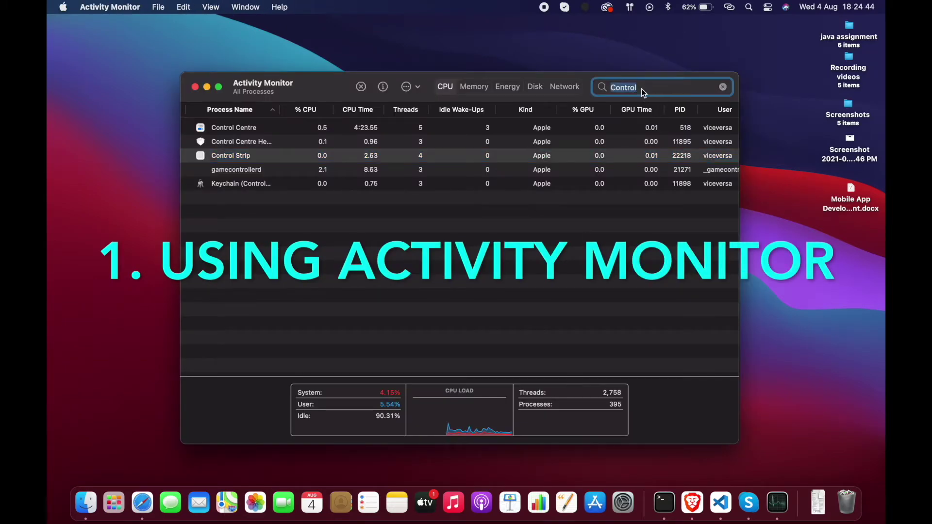
pyautogui.write('Control')
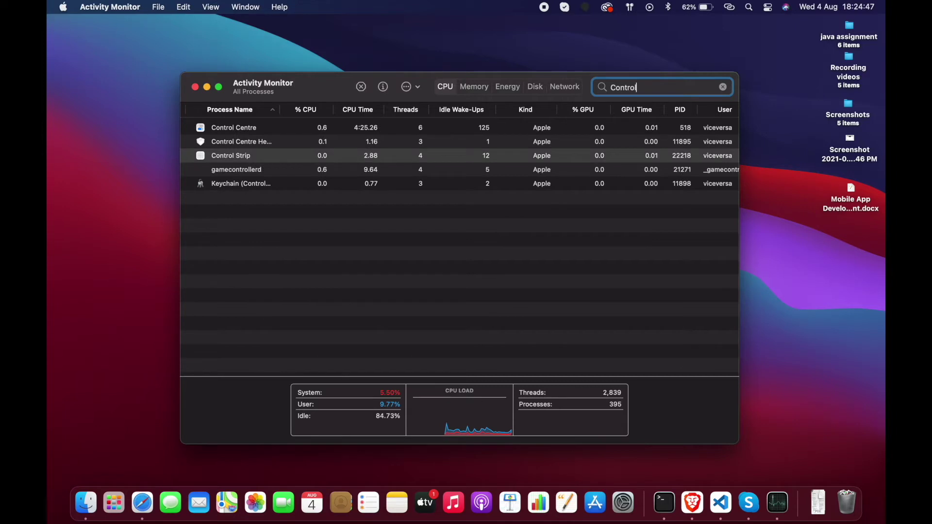
pyautogui.click(247, 157)
pyautogui.click(359, 88)
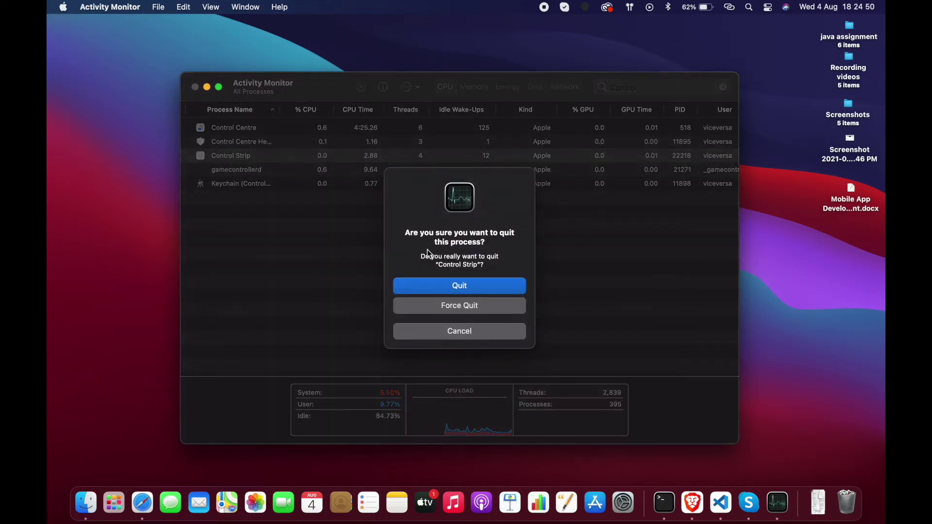
pyautogui.click(439, 327)
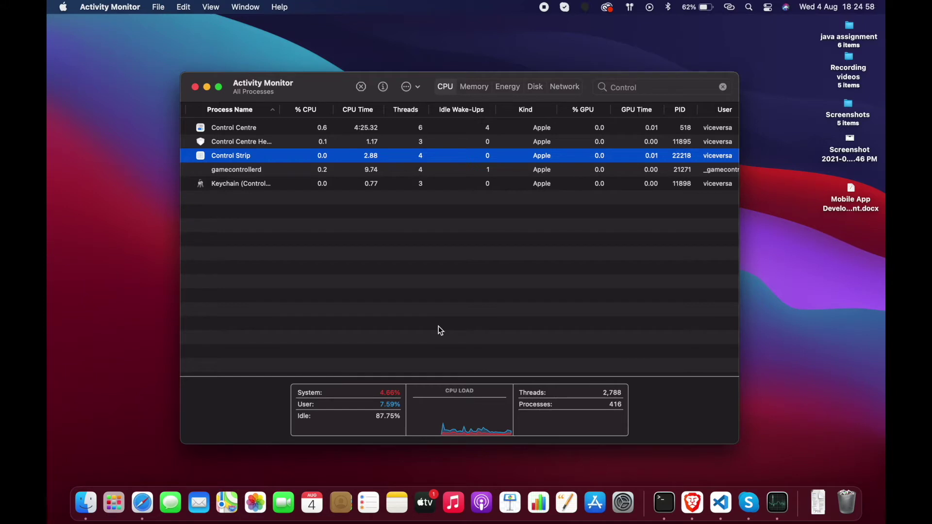
pyautogui.click(645, 88)
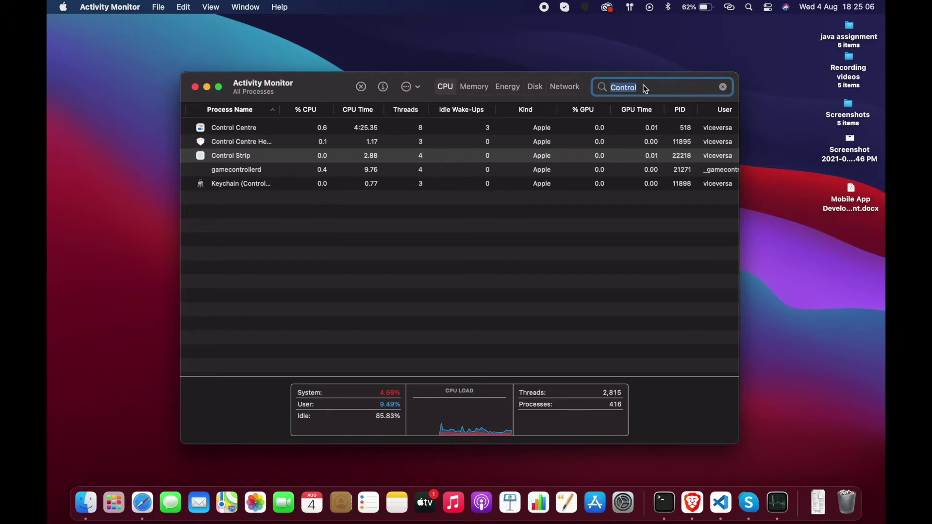
pyautogui.press('BackSpace')
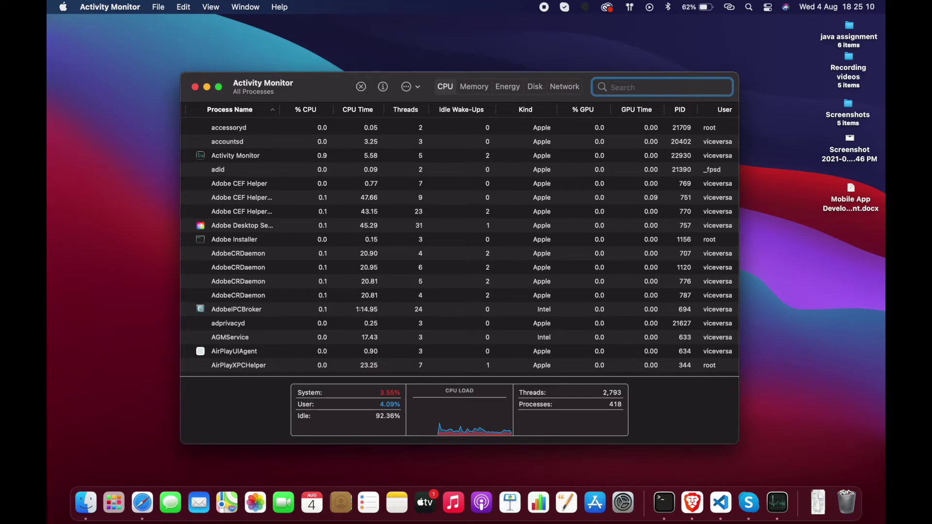
pyautogui.write('touch')
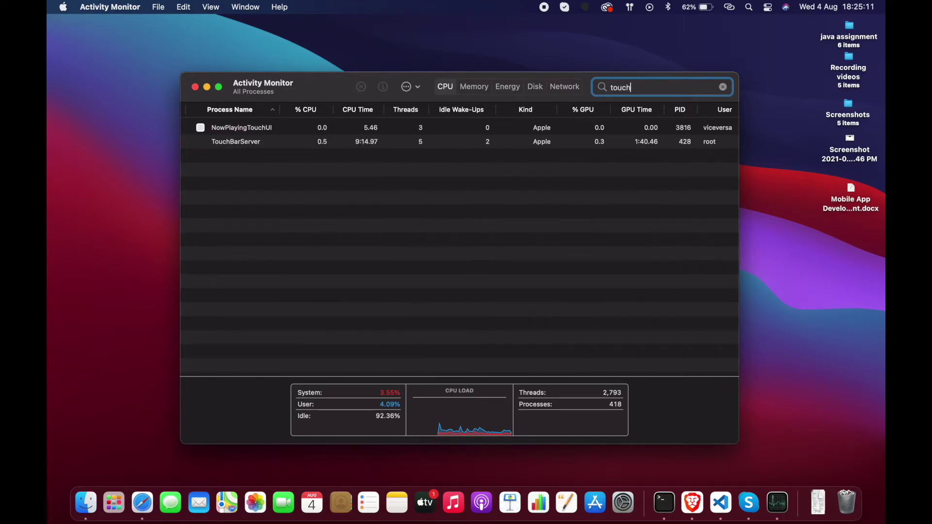
pyautogui.click(370, 141)
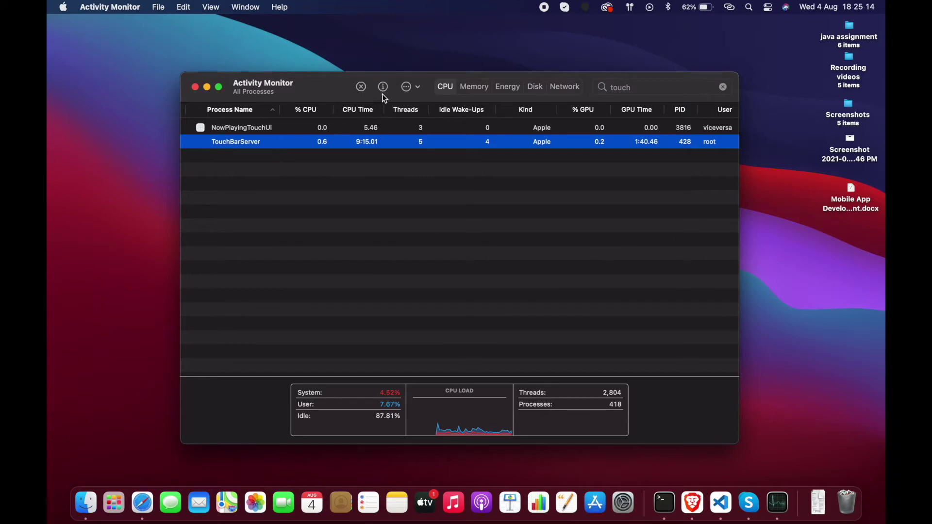
pyautogui.click(361, 88)
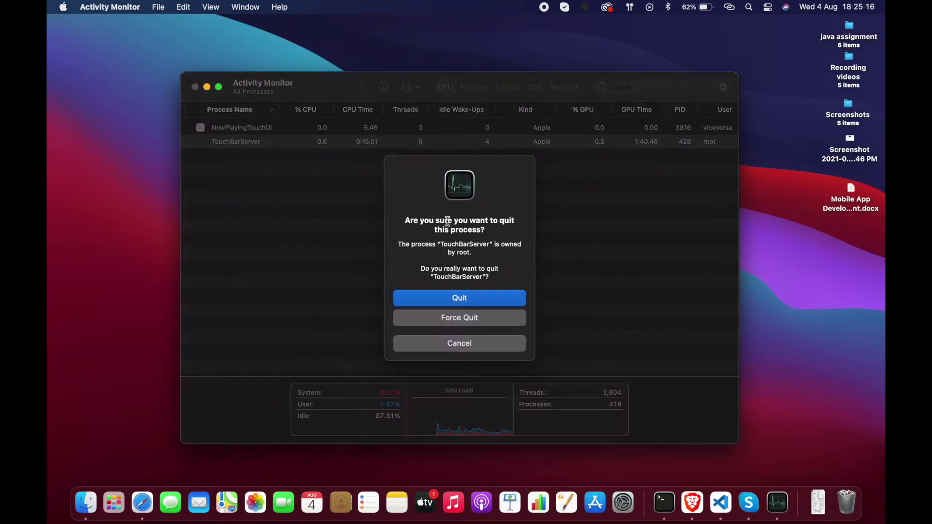
pyautogui.click(453, 344)
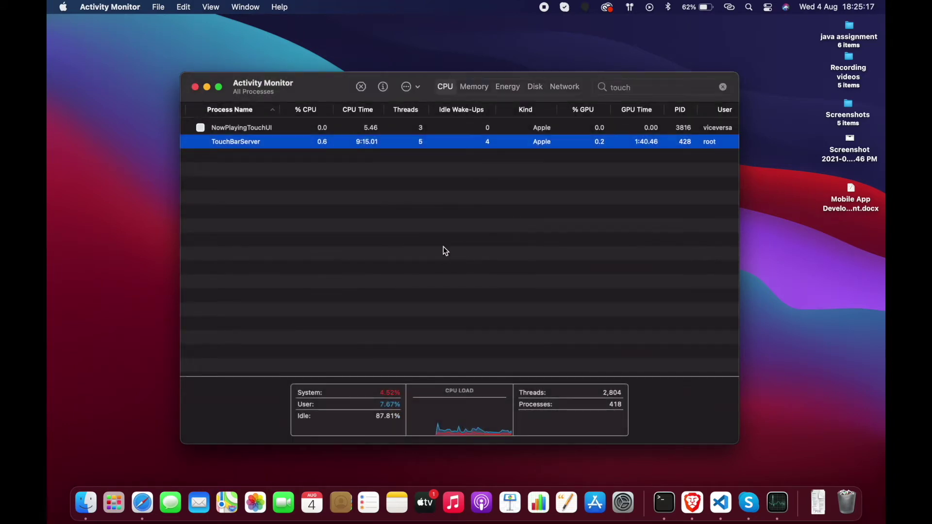
pyautogui.click(362, 88)
pyautogui.click(456, 342)
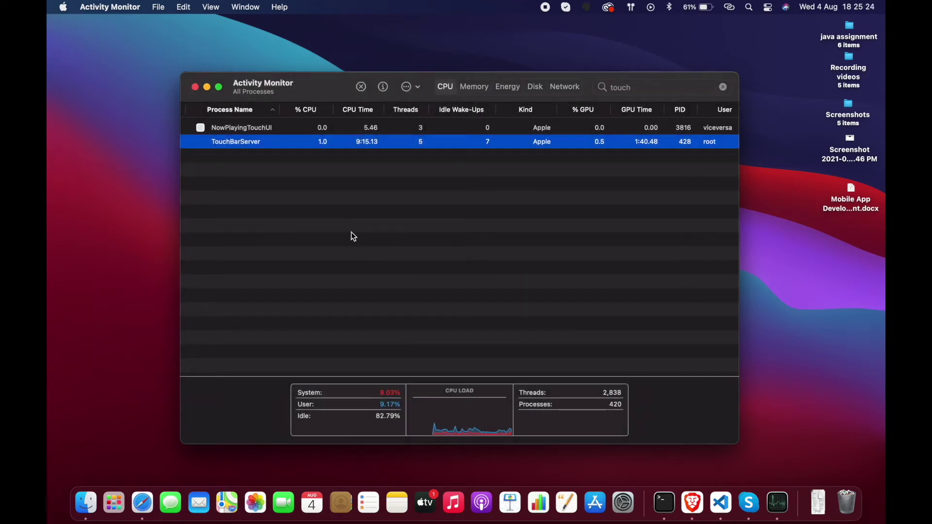
pyautogui.click(277, 179)
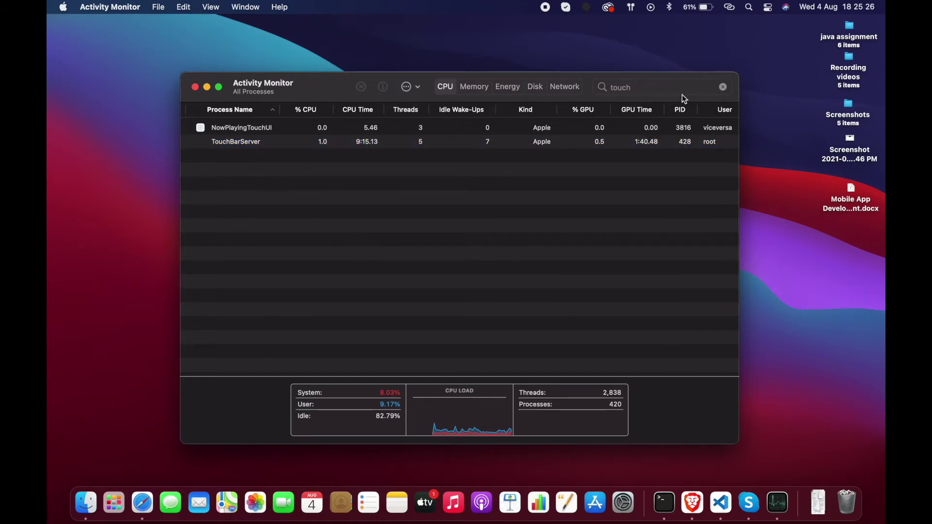
pyautogui.click(721, 87)
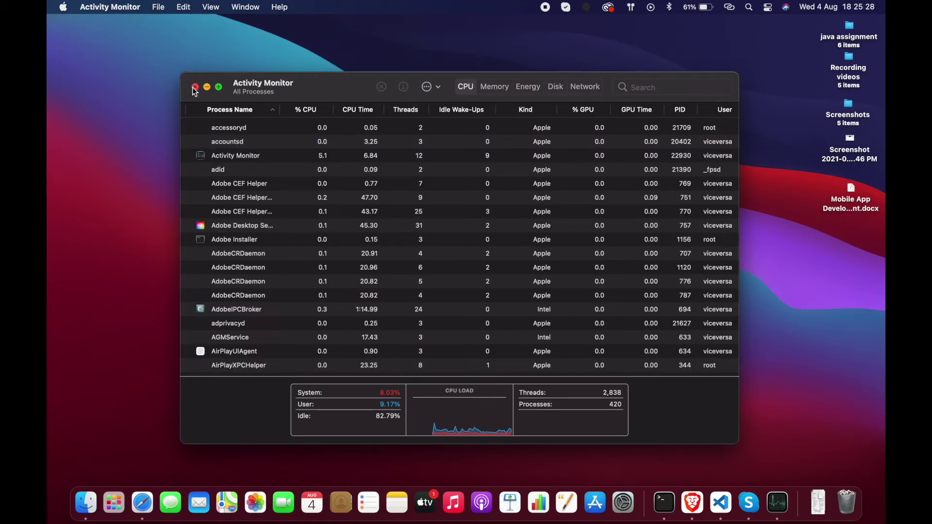
pyautogui.press('super+h')
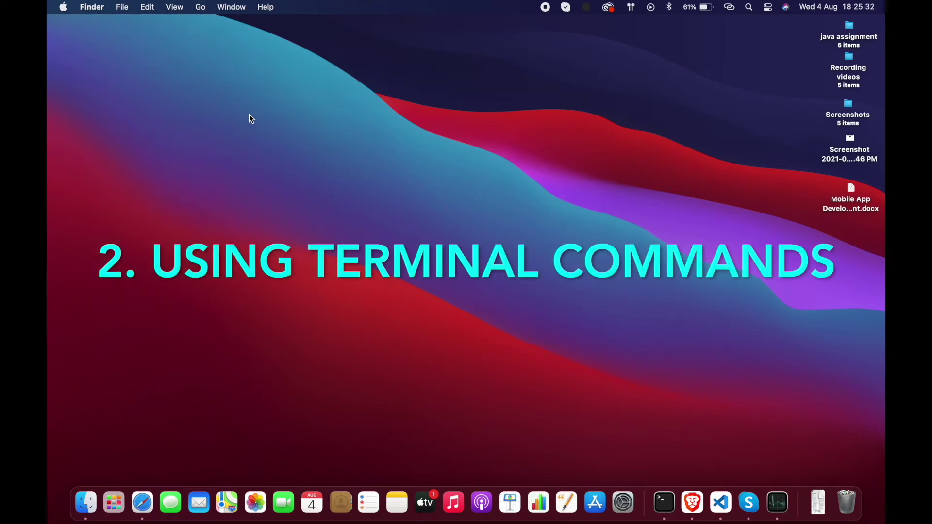
# Step: Launch Terminal through Spotlight by searching 'termin'
pyautogui.press('super+space')
pyautogui.write('termin')
pyautogui.press('Return')
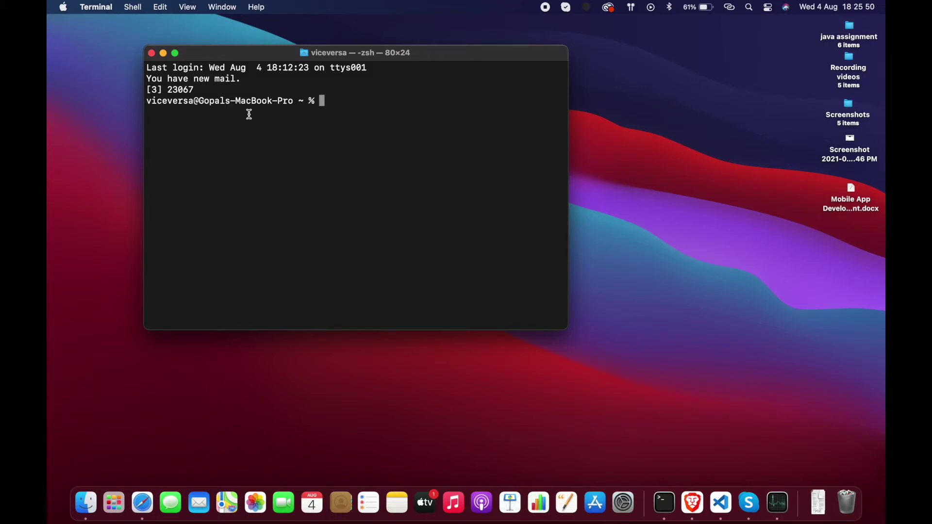
# Step: Run pkill "Touch Bar agent"; to stop the Touch Bar agent
pyautogui.write('pkill "')
pyautogui.write('TSu')
pyautogui.press('BackSpace')
pyautogui.press('BackSpace')
pyautogui.write('ouch Bar')
pyautogui.write(' agent')
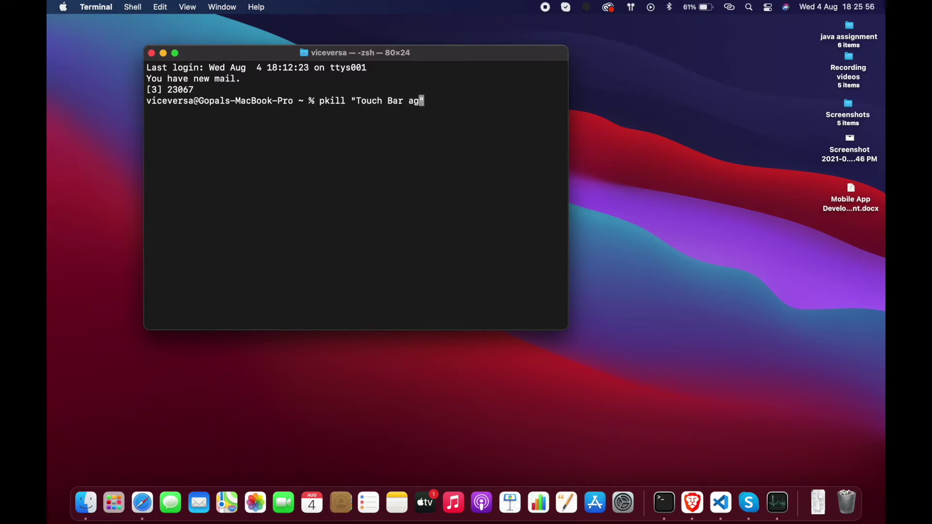
pyautogui.press('Right')
pyautogui.write(';')
pyautogui.press('Return')
# Step: Enter the command killall "ControlStrip"; at the prompt
pyautogui.write('k')
pyautogui.write('illa')
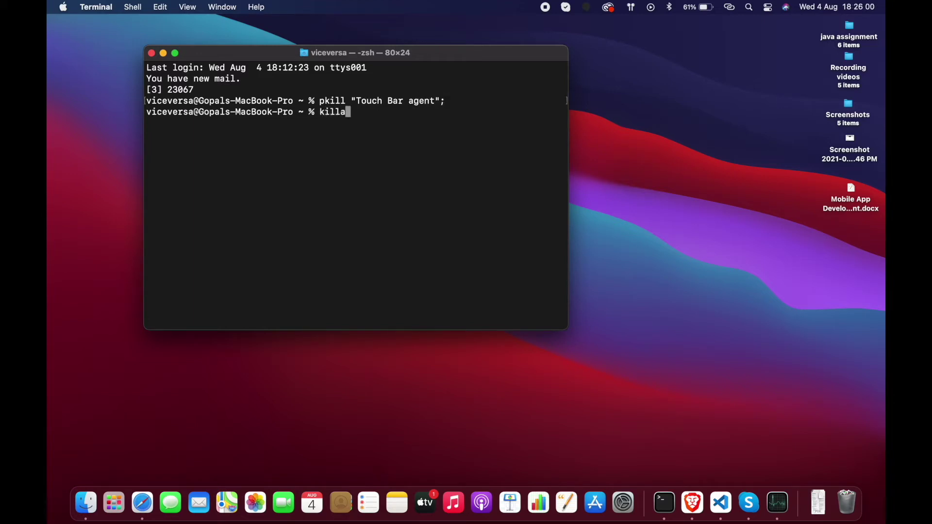
pyautogui.write('ll "Str"')
pyautogui.press('Left')
pyautogui.write('Str')
pyautogui.press('BackSpace')
pyautogui.press('BackSpace')
pyautogui.press('BackSpace')
pyautogui.write('Ct')
pyautogui.press('BackSpace')
pyautogui.write('ontrolStrip')
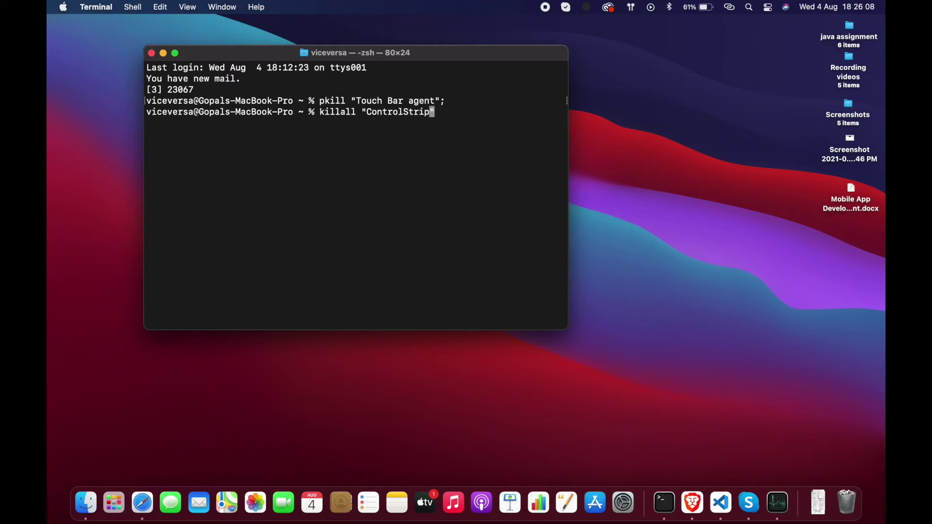
pyautogui.press('Right')
pyautogui.write(';')
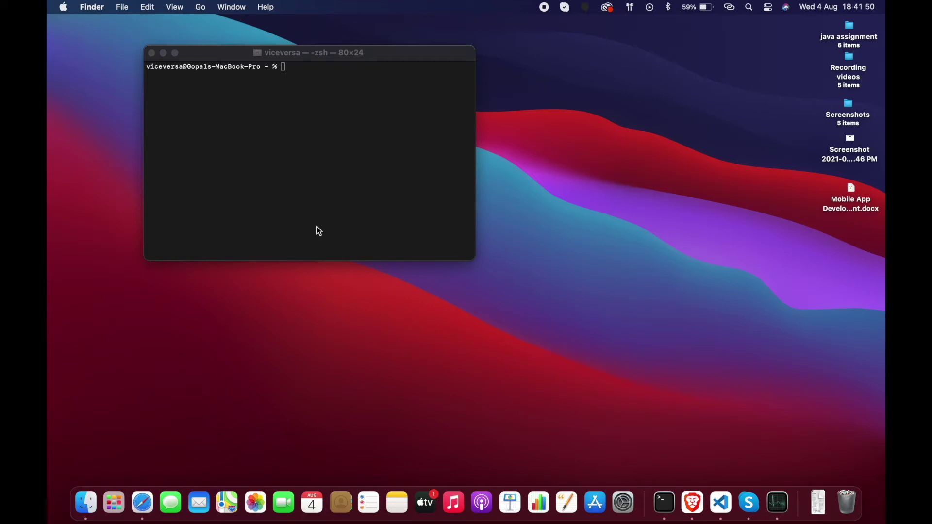
pyautogui.click(63, 7)
pyautogui.click(270, 172)
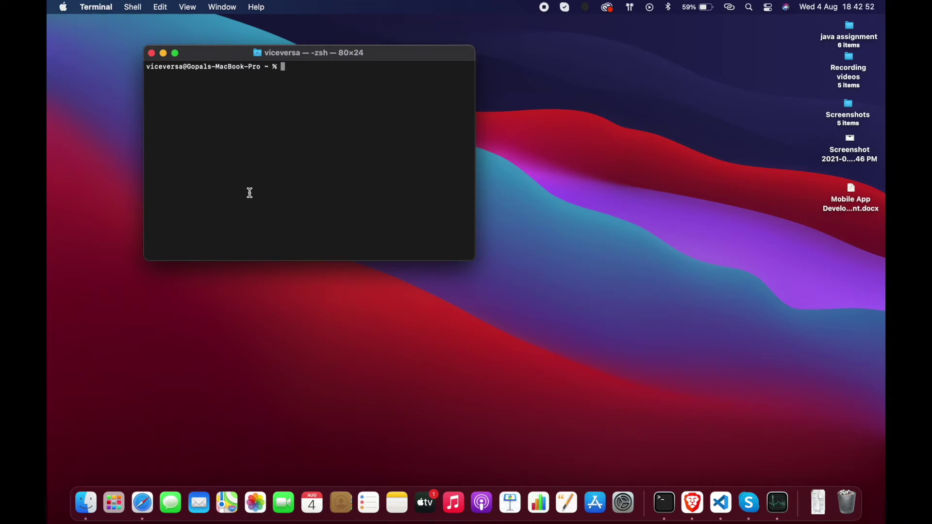
pyautogui.press('super+space')
# Step: Show the empty Login Items list under Users & Groups in System Preferences
pyautogui.press('Escape')
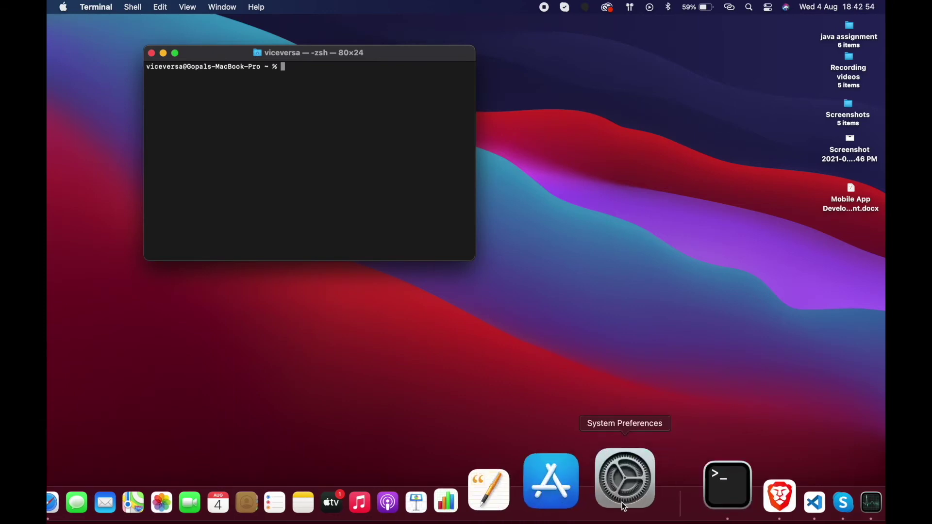
pyautogui.click(624, 500)
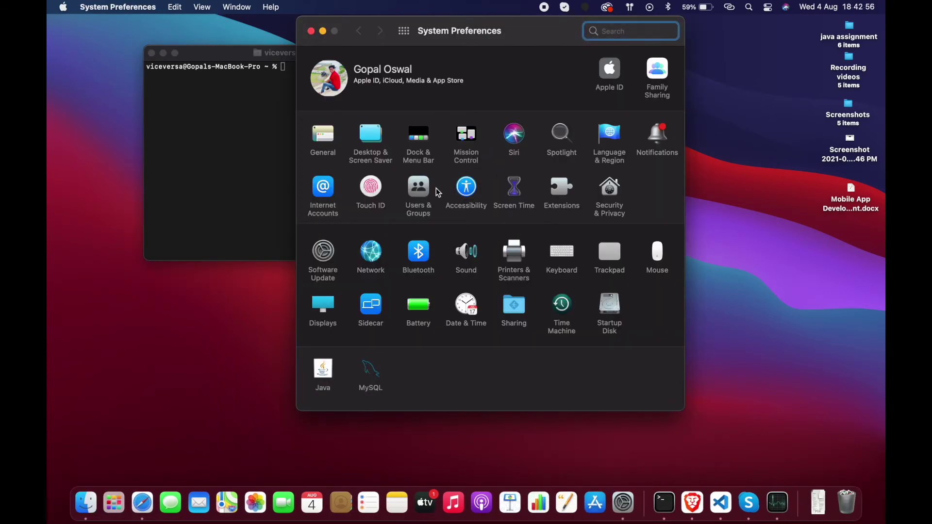
pyautogui.click(418, 190)
pyautogui.click(565, 63)
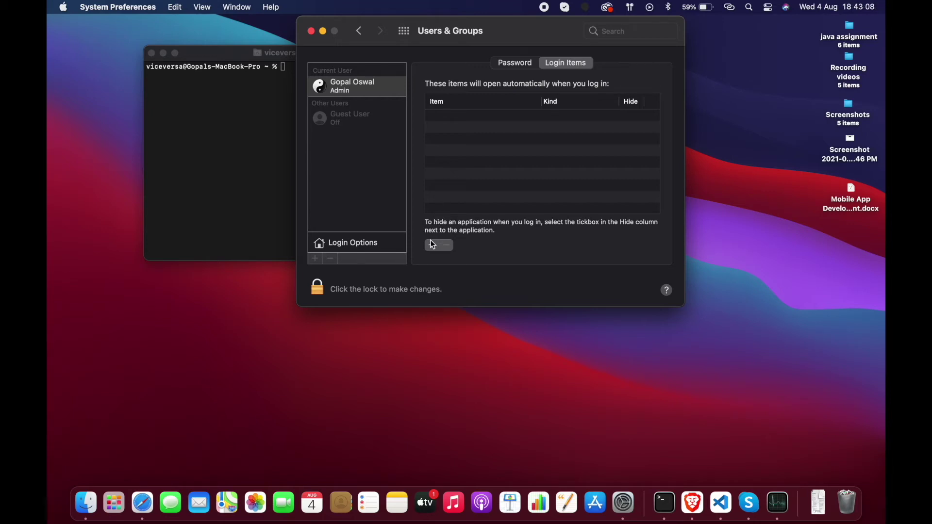
pyautogui.click(457, 126)
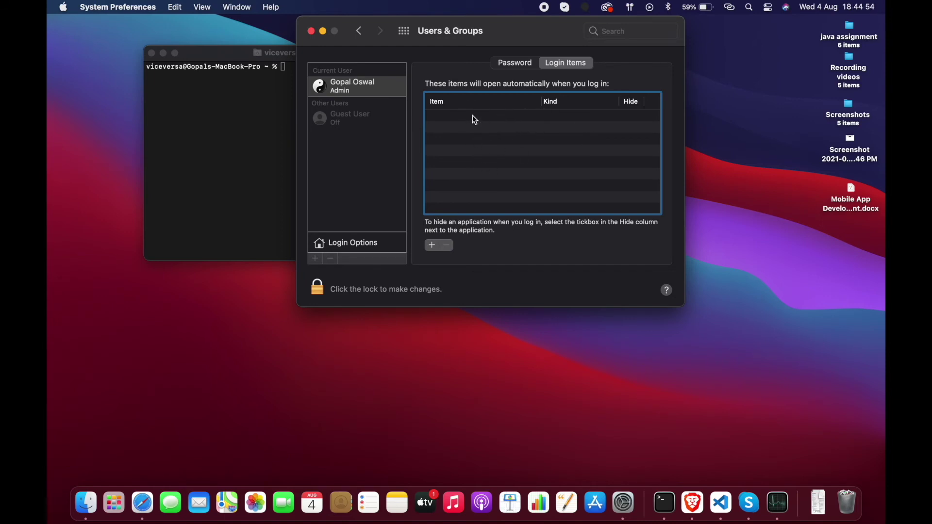
pyautogui.click(432, 246)
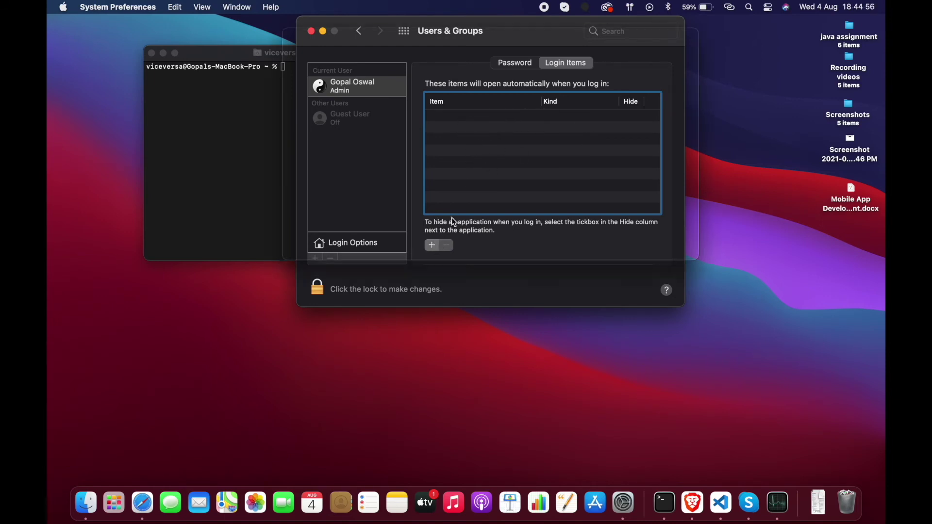
pyautogui.scroll(-2, 416, 146)
pyautogui.scroll(2, 418, 143)
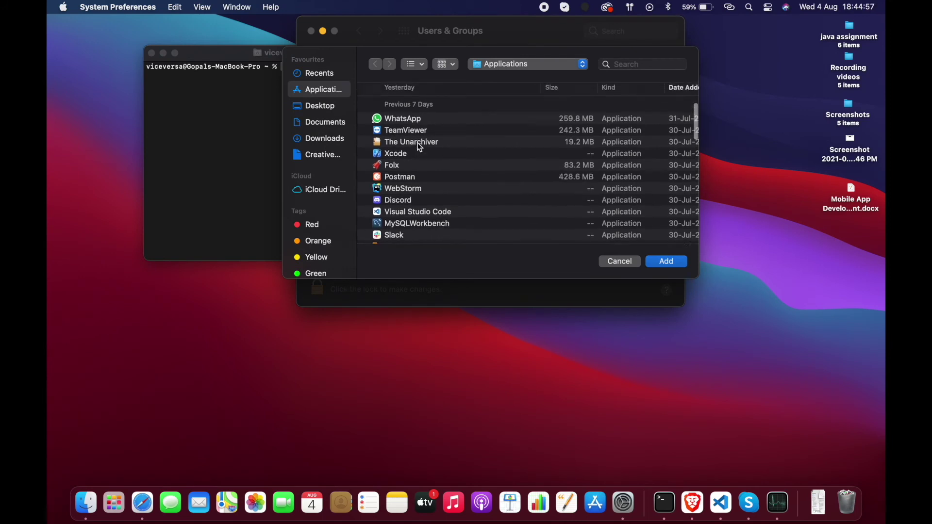
pyautogui.click(433, 111)
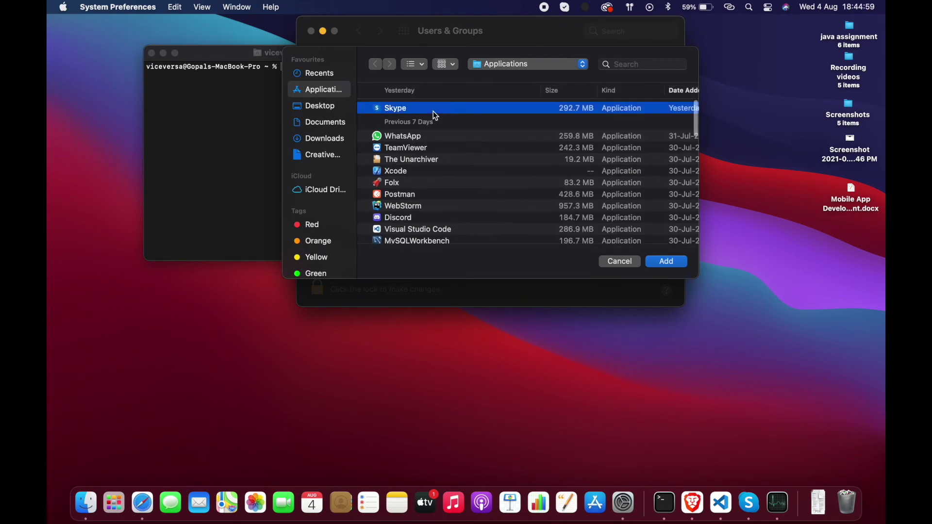
pyautogui.click(658, 262)
pyautogui.click(495, 114)
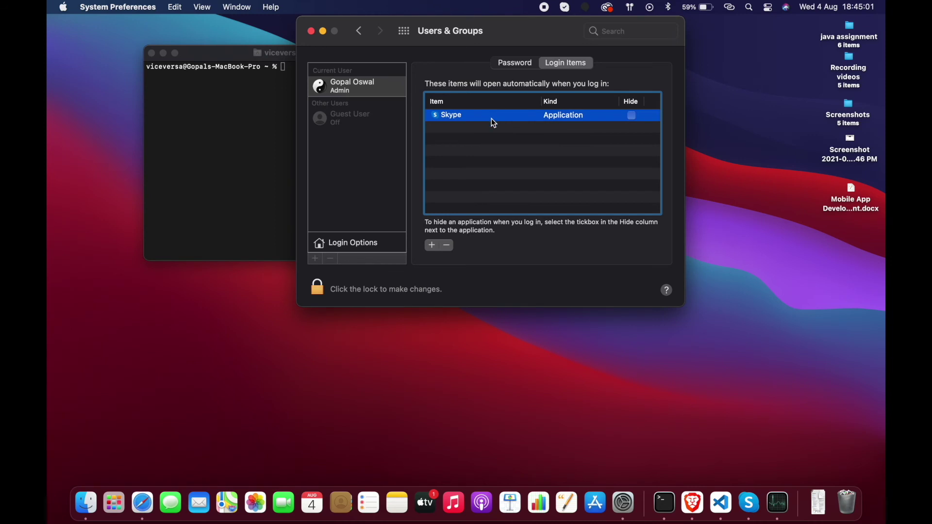
pyautogui.click(448, 244)
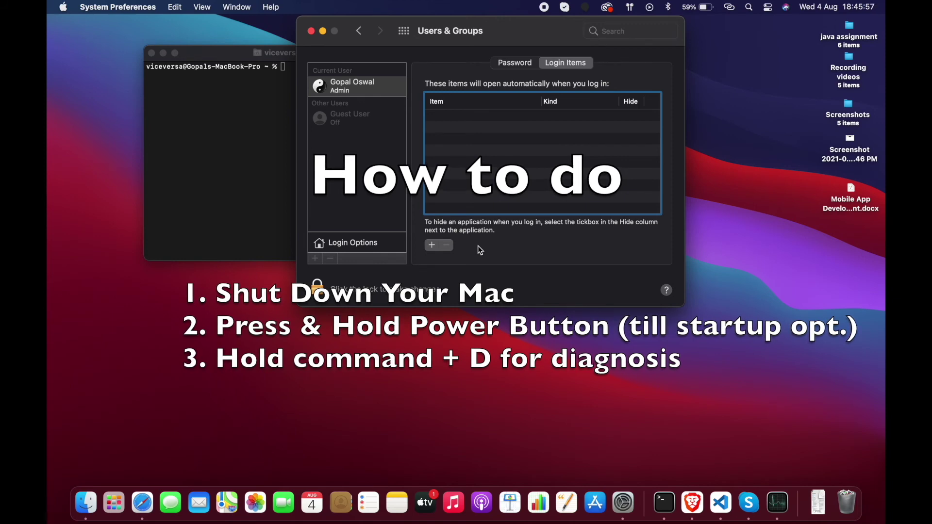
pyautogui.click(500, 30)
# Step: Drag the Users & Groups window slightly down and to the left
pyautogui.moveTo(502, 32); pyautogui.dragTo(468, 66)
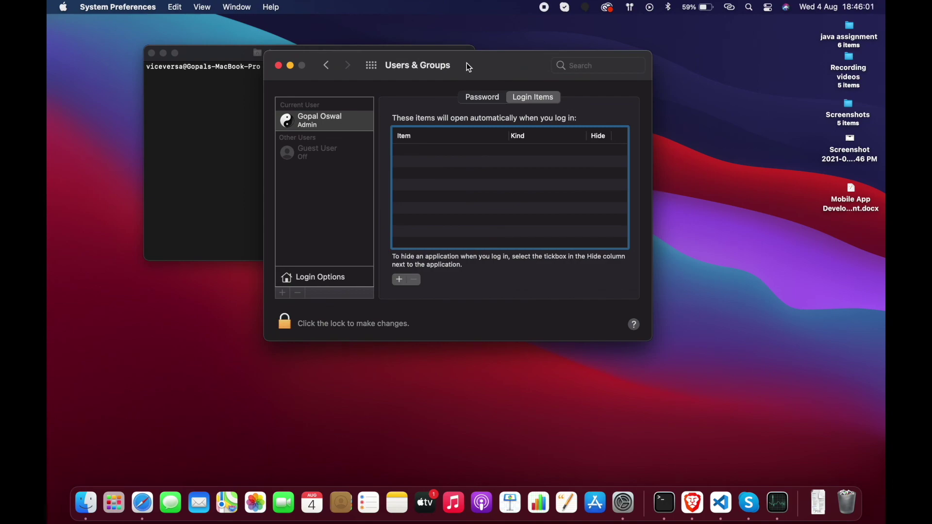